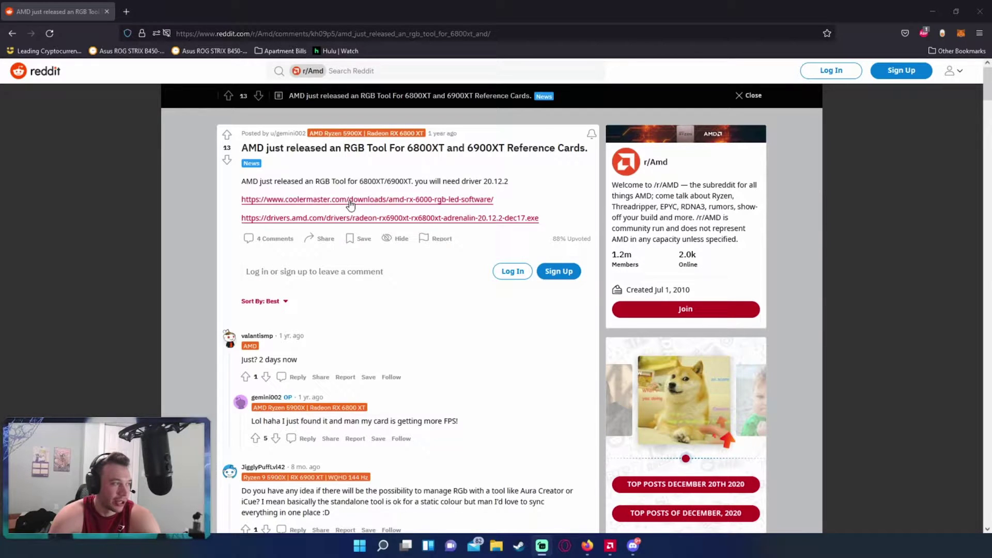
Highlight the post's driver 20.12.2 requirement sentence, then launch AMD Radeon Software from the taskbar.
{"action": "left_click_drag", "start_coordinate": [282, 183], "coordinate": [391, 182]}
{"action": "left_click", "coordinate": [337, 189]}
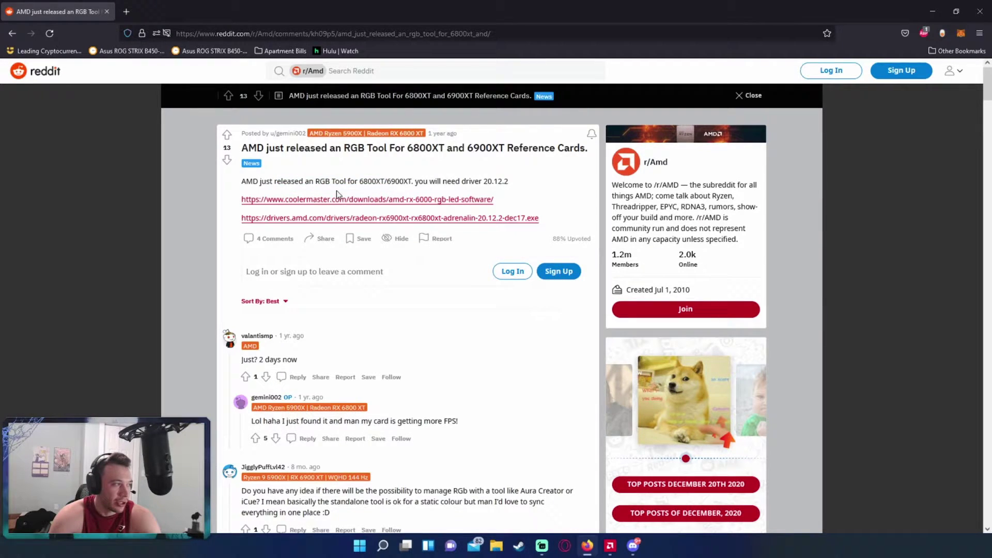
{"action": "left_click_drag", "start_coordinate": [319, 181], "coordinate": [449, 188]}
{"action": "left_click", "coordinate": [449, 190]}
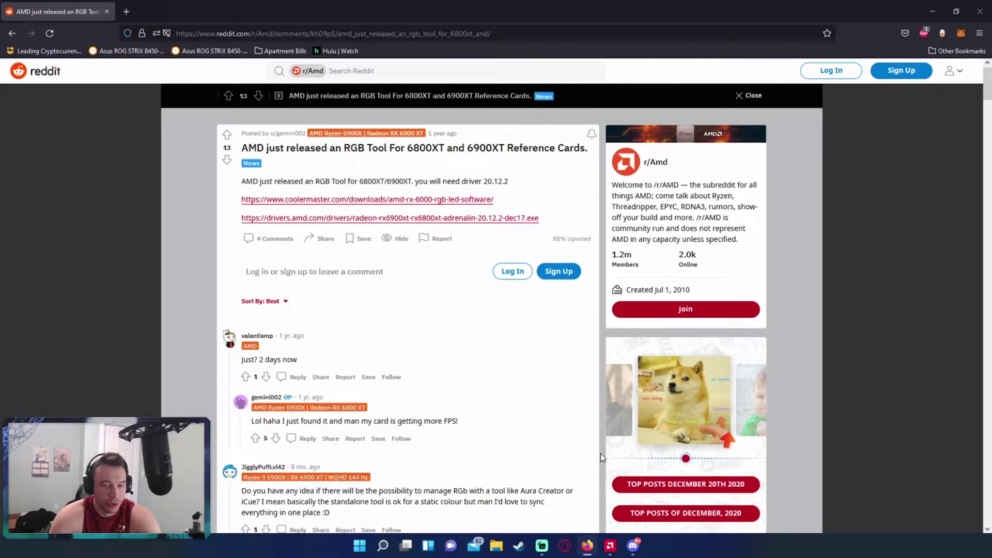
{"action": "left_click", "coordinate": [610, 545]}
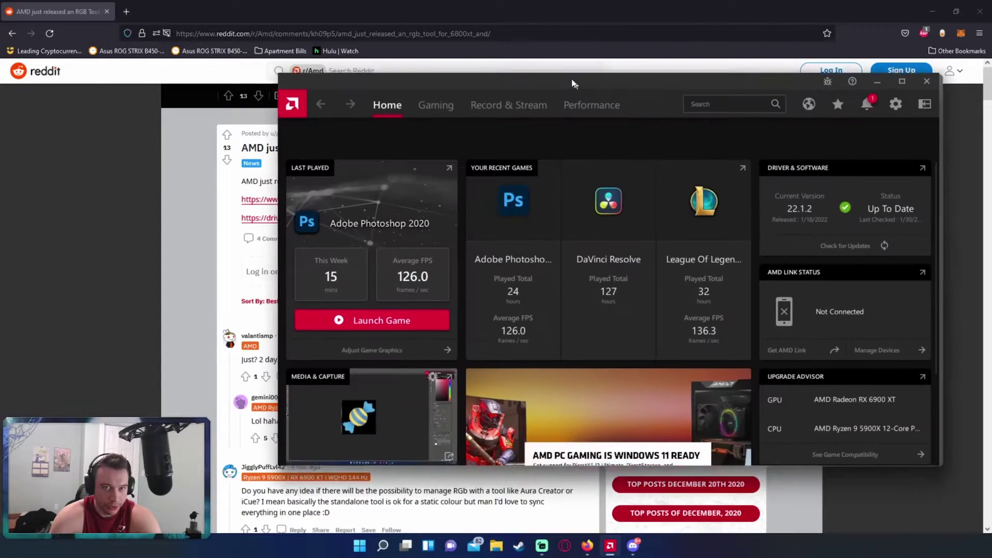
Move the AMD Radeon Software window to see driver 22.1.2 listed as Up To Date.
{"action": "left_click_drag", "start_coordinate": [572, 83], "coordinate": [537, 98]}
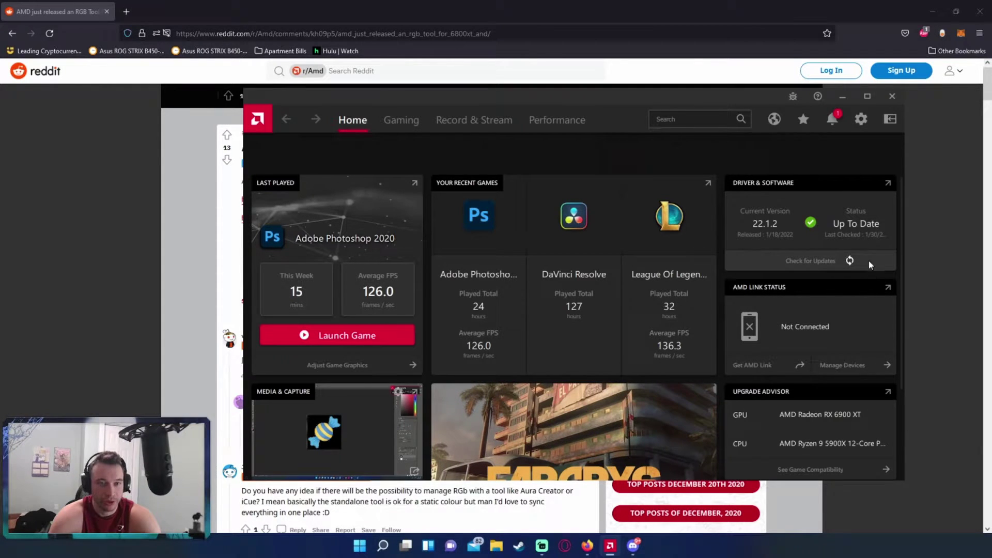
Close AMD Radeon Software and save the RGB LED installer from the Cooler Master link.
{"action": "left_click", "coordinate": [889, 98]}
{"action": "left_click", "coordinate": [388, 203]}
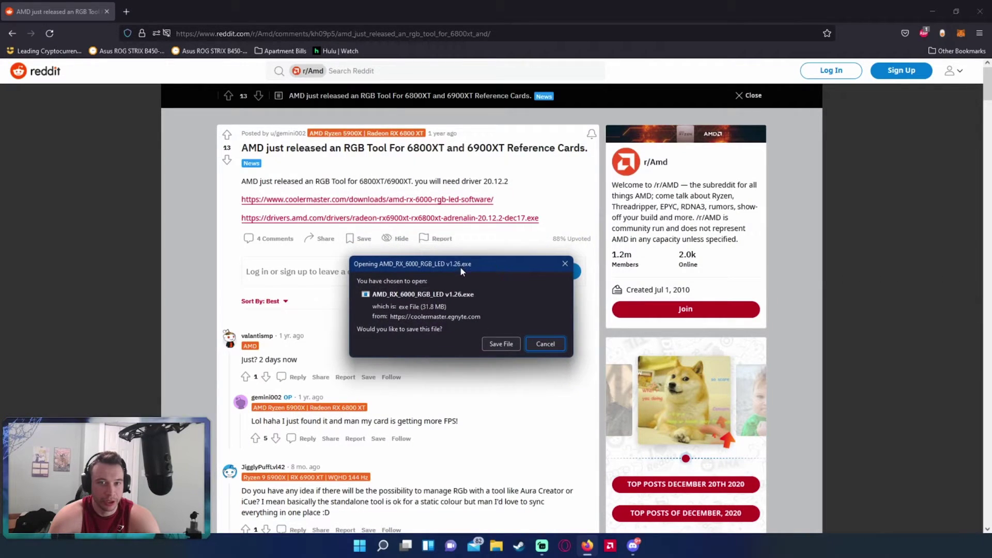
{"action": "left_click", "coordinate": [500, 344]}
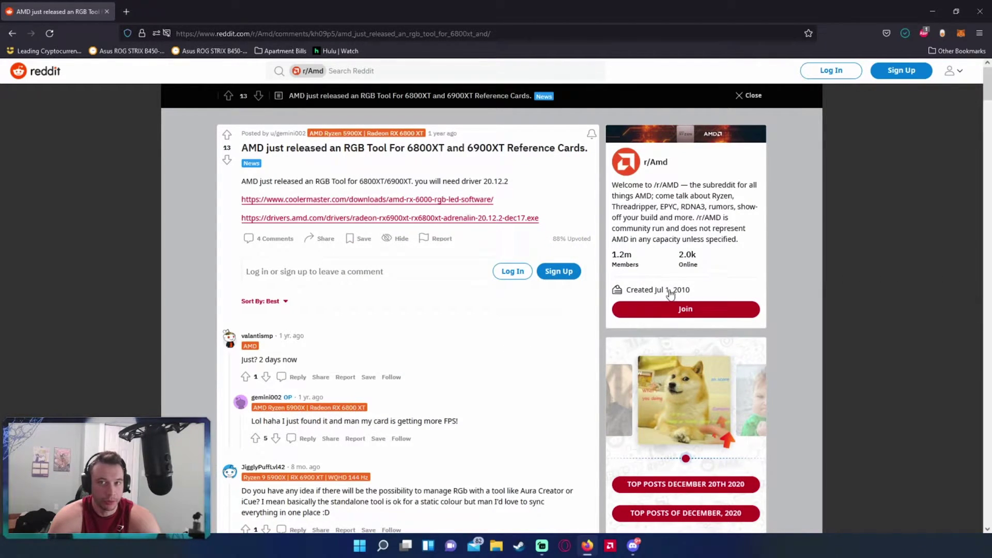
Run the downloaded AMD_RX_6000_RGB_LED v1.26 installer and decline removing the existing software.
{"action": "left_click", "coordinate": [905, 34]}
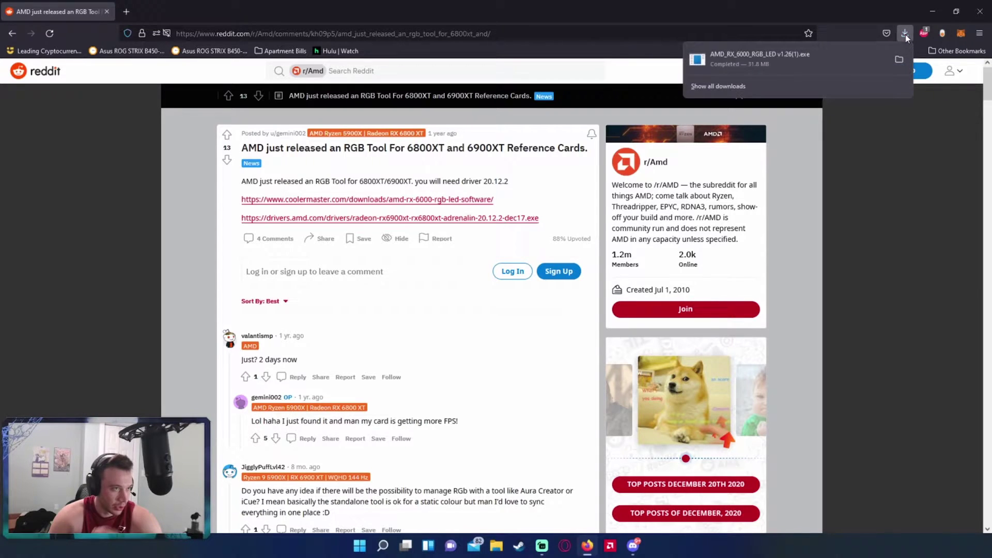
{"action": "left_click", "coordinate": [800, 64]}
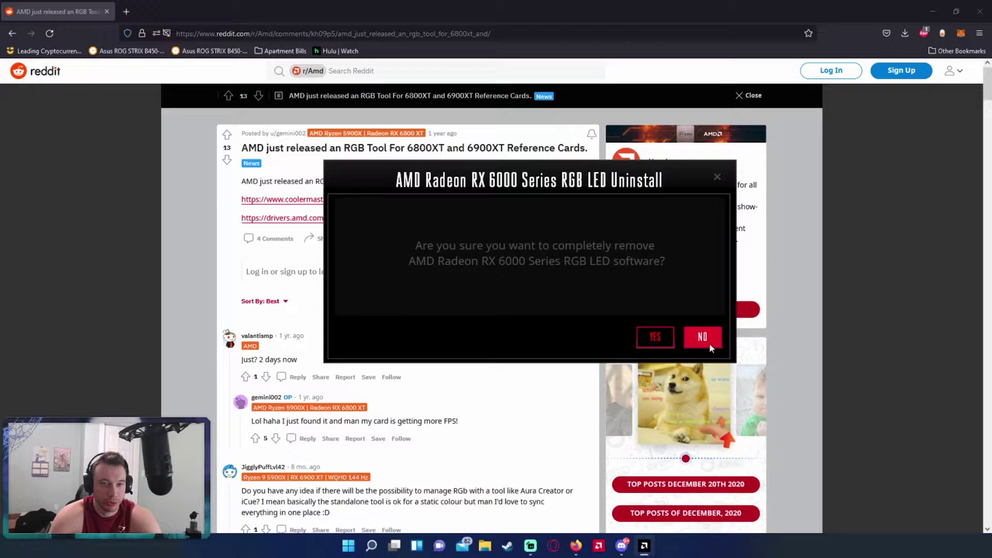
{"action": "left_click", "coordinate": [710, 345]}
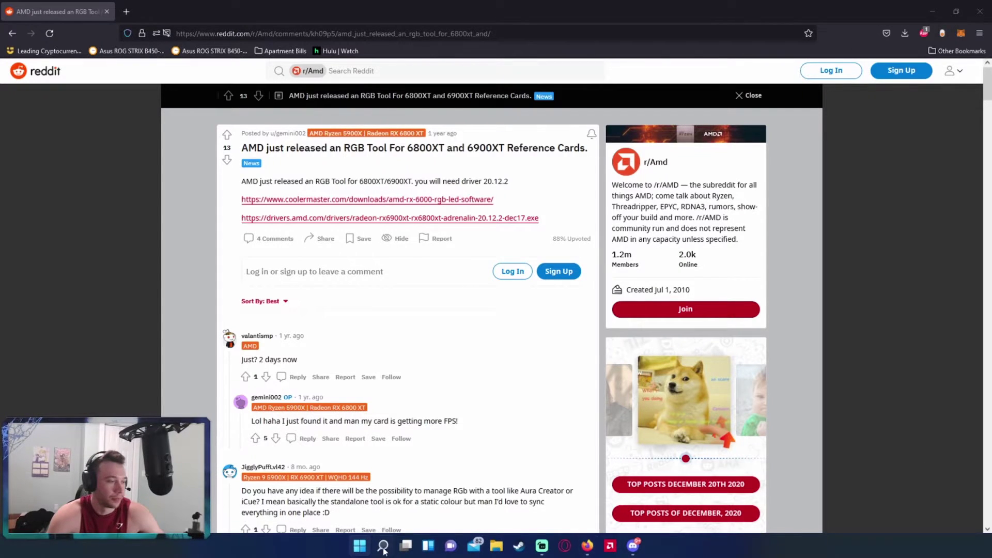
Search Windows for 'amd' and launch the AMD Radeon RX 6000 Series RGB LED app.
{"action": "left_click", "coordinate": [360, 546]}
{"action": "type", "text": "amd"}
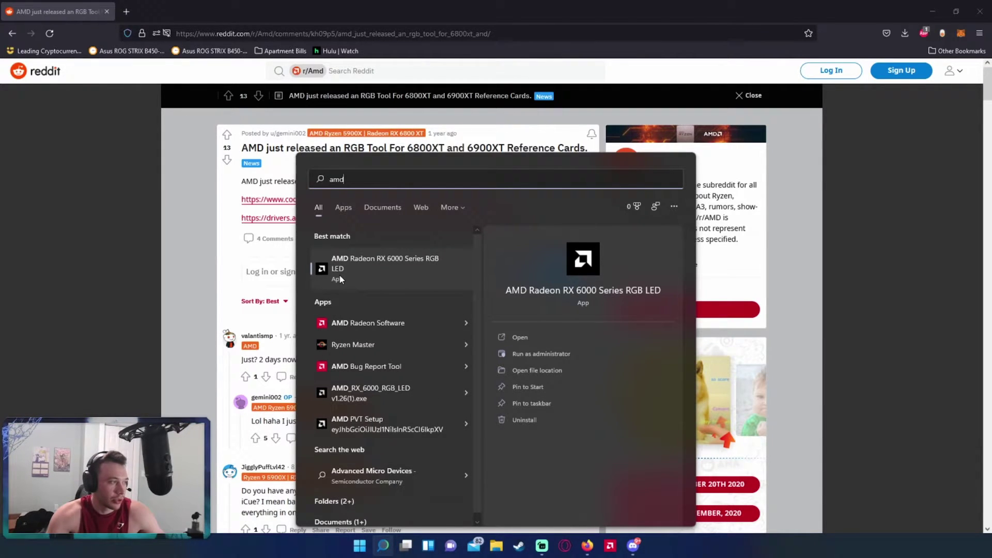
{"action": "left_click", "coordinate": [408, 276]}
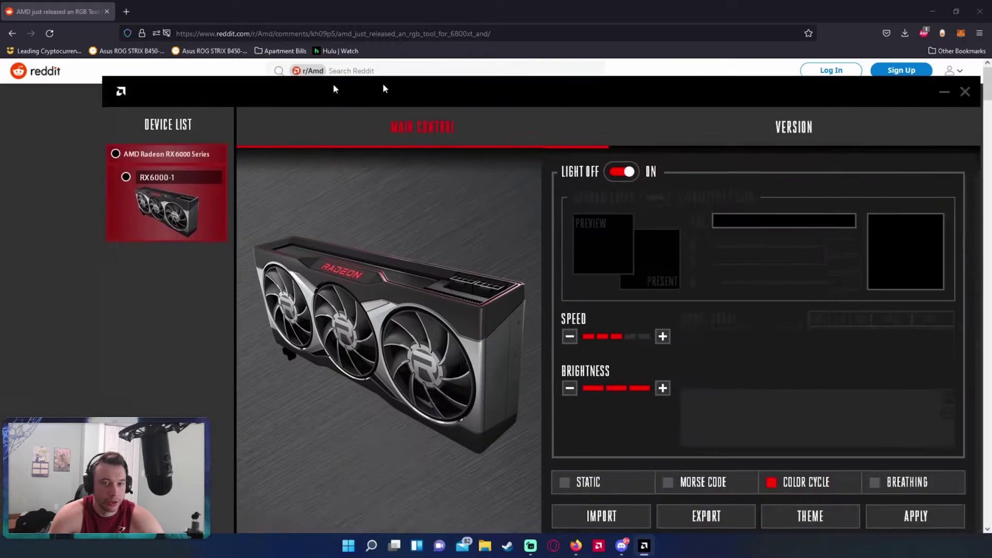
Turn the card's lighting off and back on, then switch the mode to white Static (RGB 255).
{"action": "left_click_drag", "start_coordinate": [381, 88], "coordinate": [365, 48]}
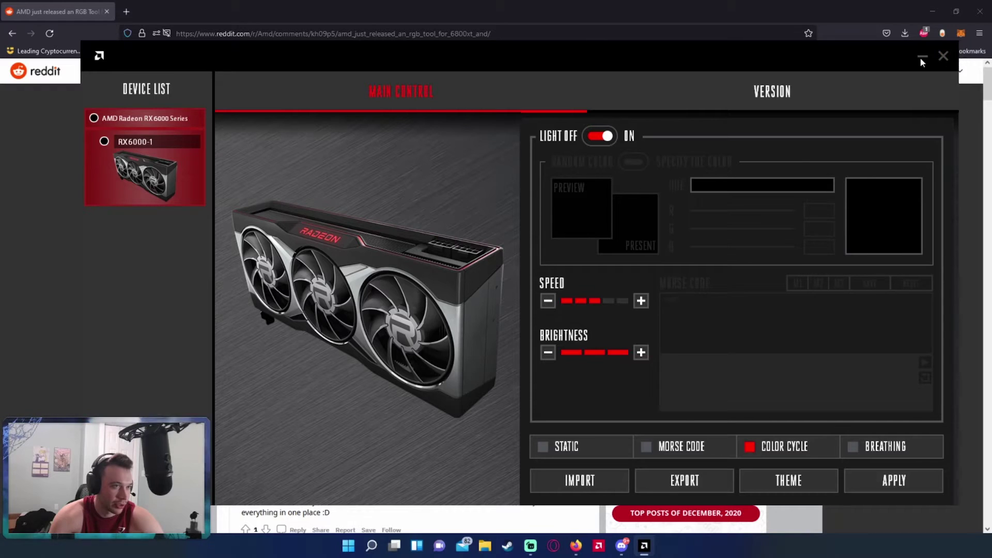
{"action": "left_click", "coordinate": [590, 139]}
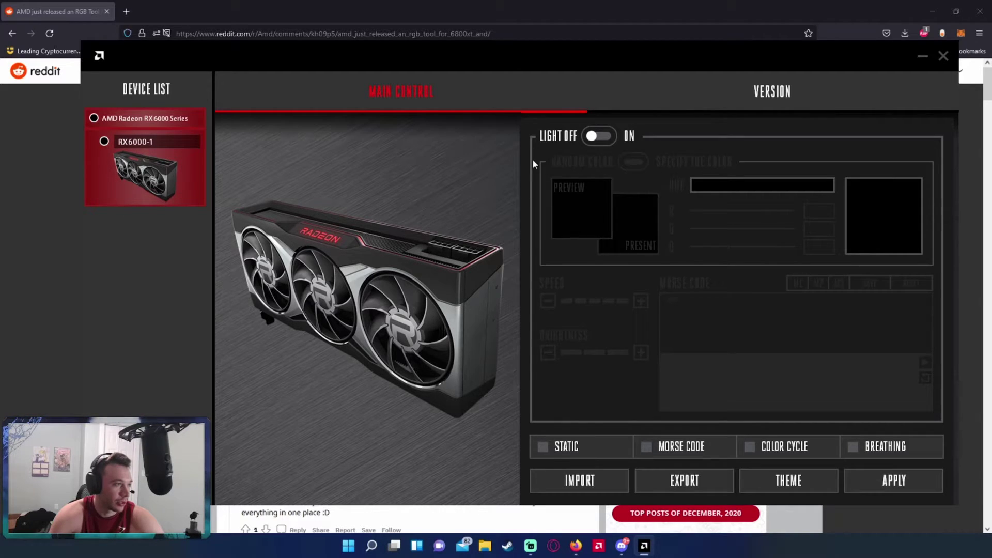
{"action": "left_click", "coordinate": [599, 137]}
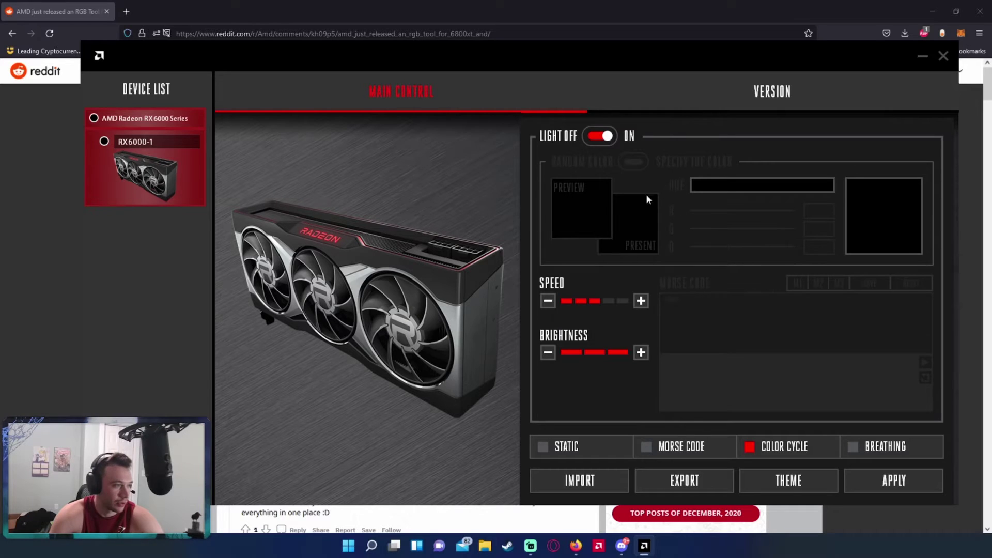
{"action": "left_click_drag", "start_coordinate": [602, 71], "coordinate": [585, 44]}
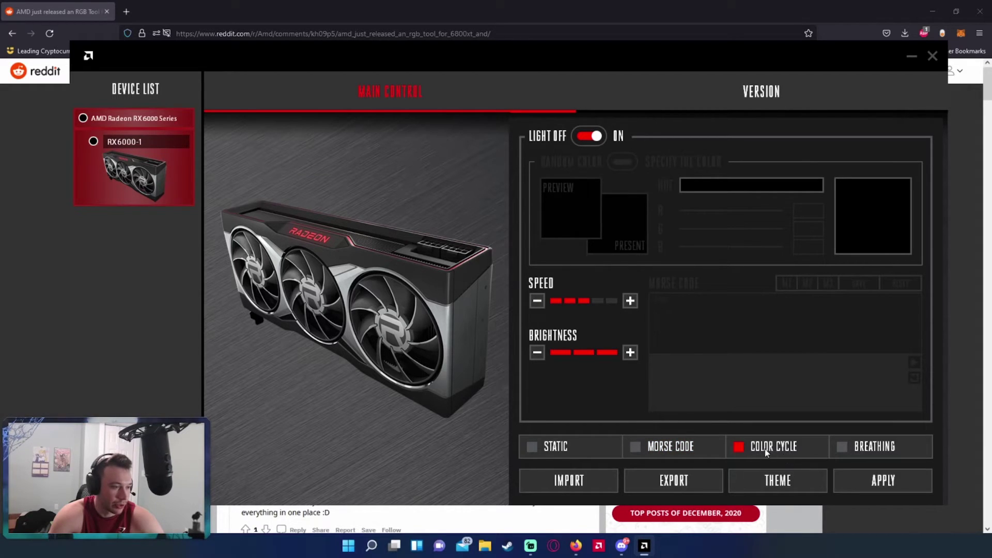
{"action": "left_click", "coordinate": [594, 445]}
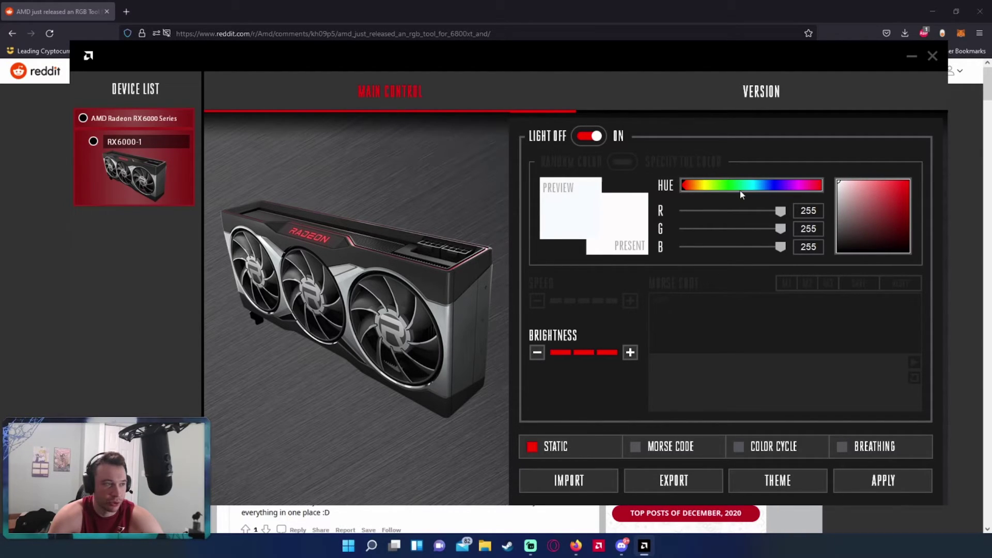
Try yellow, blue, purple and pink static colours in the hue bar and colour square.
{"action": "left_click", "coordinate": [701, 185]}
{"action": "left_click", "coordinate": [761, 185]}
{"action": "left_click", "coordinate": [897, 187]}
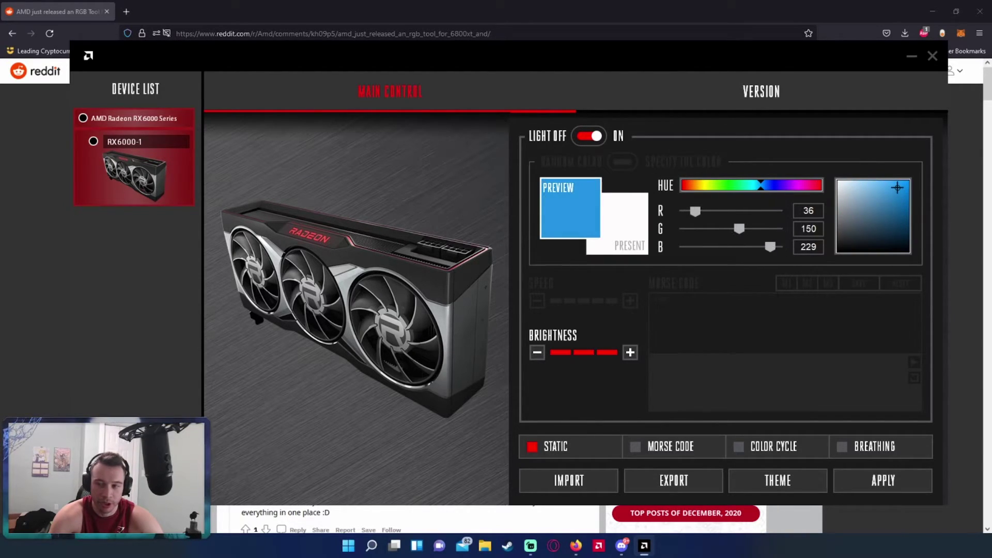
{"action": "left_click", "coordinate": [785, 186]}
{"action": "left_click", "coordinate": [902, 193]}
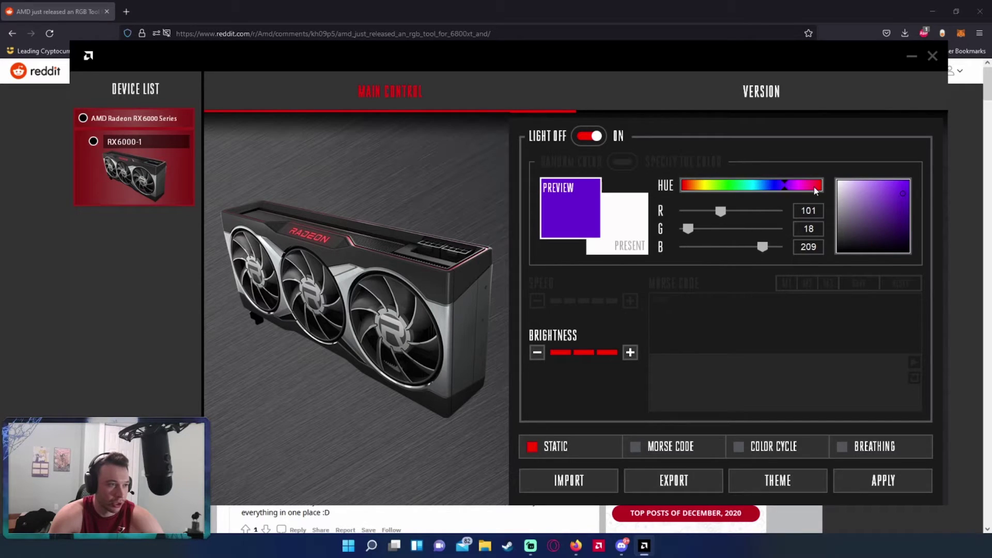
{"action": "left_click", "coordinate": [814, 185]}
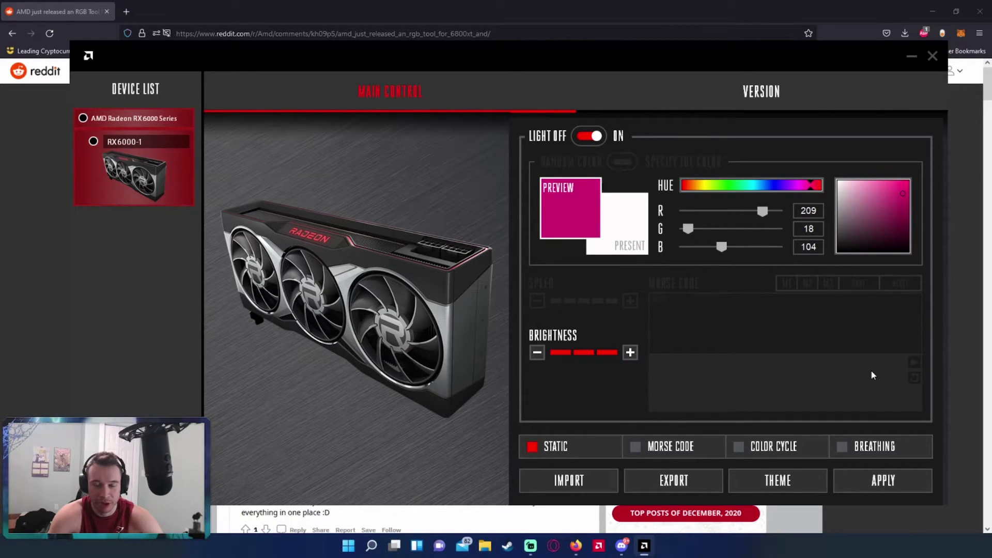
{"action": "left_click", "coordinate": [902, 209]}
Settle on burnt orange R 200, G 104, B 33, try lower brightness, then switch to Morse Code.
{"action": "left_click", "coordinate": [689, 185]}
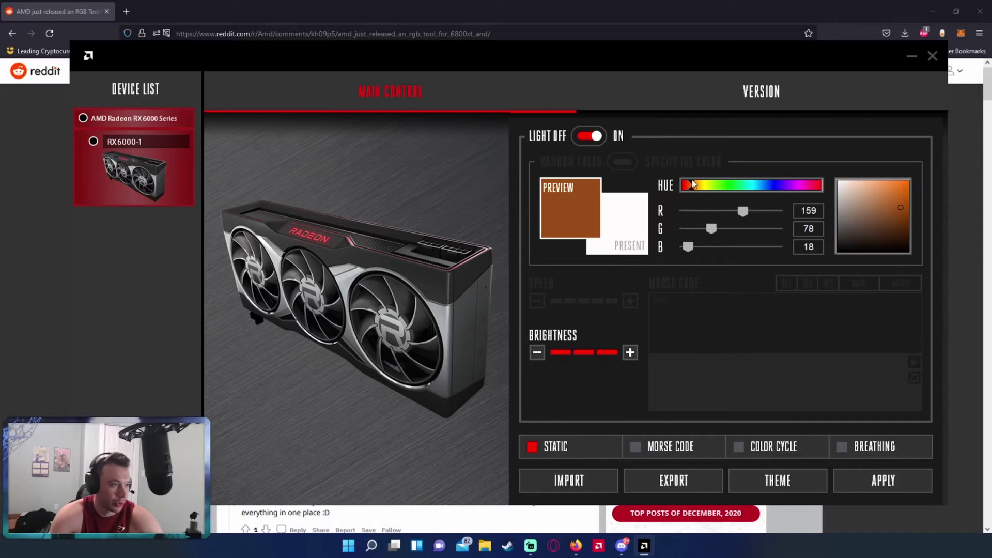
{"action": "left_click", "coordinate": [902, 189]}
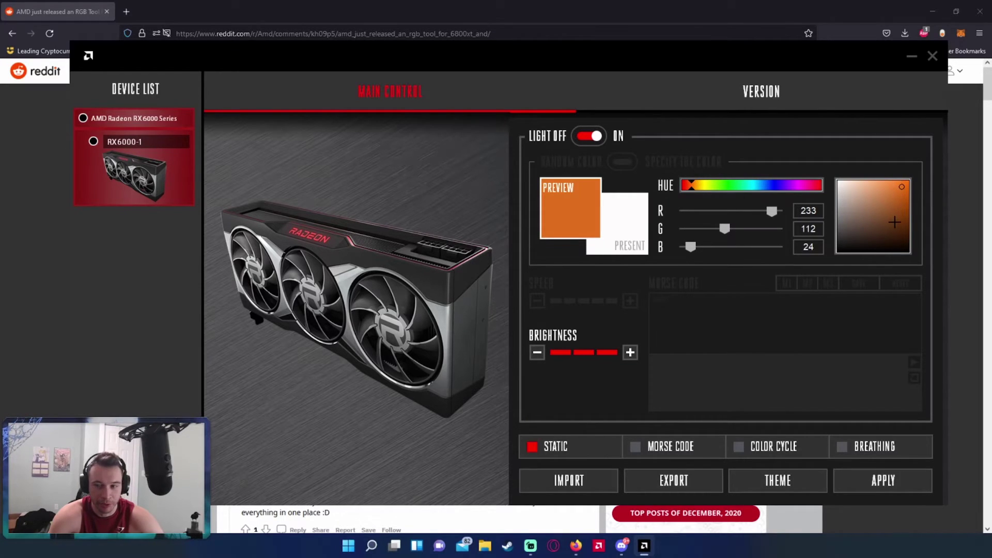
{"action": "left_click_drag", "start_coordinate": [890, 229], "coordinate": [896, 195]}
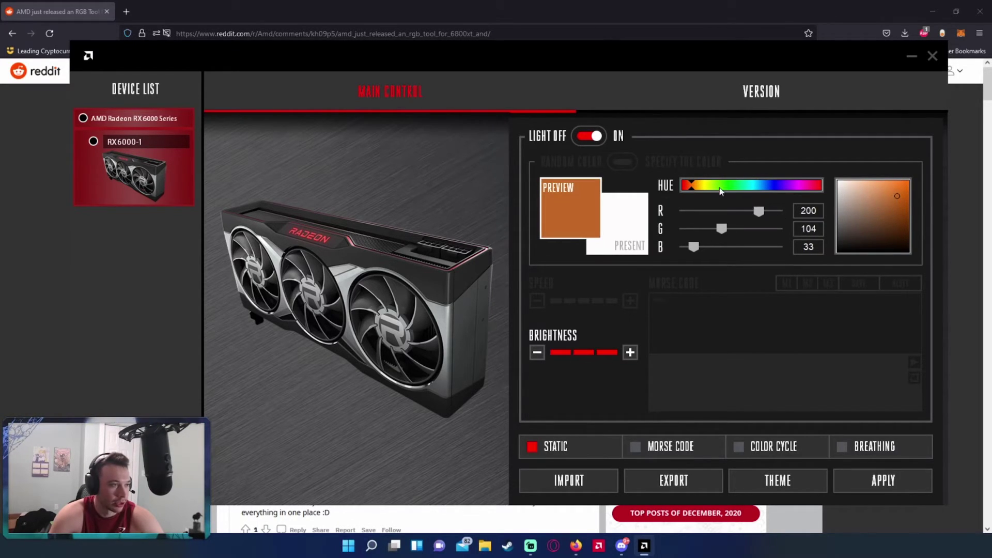
{"action": "left_click", "coordinate": [536, 354]}
{"action": "left_click", "coordinate": [663, 446]}
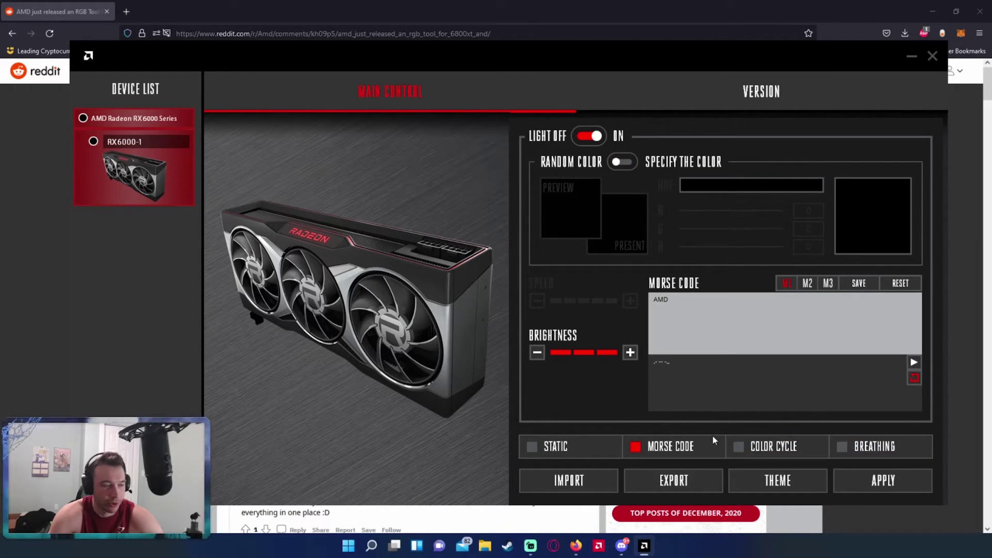
Select Color Cycle mode and raise its speed to five bars.
{"action": "left_click", "coordinate": [790, 446]}
{"action": "left_click", "coordinate": [630, 300]}
{"action": "left_click", "coordinate": [630, 301]}
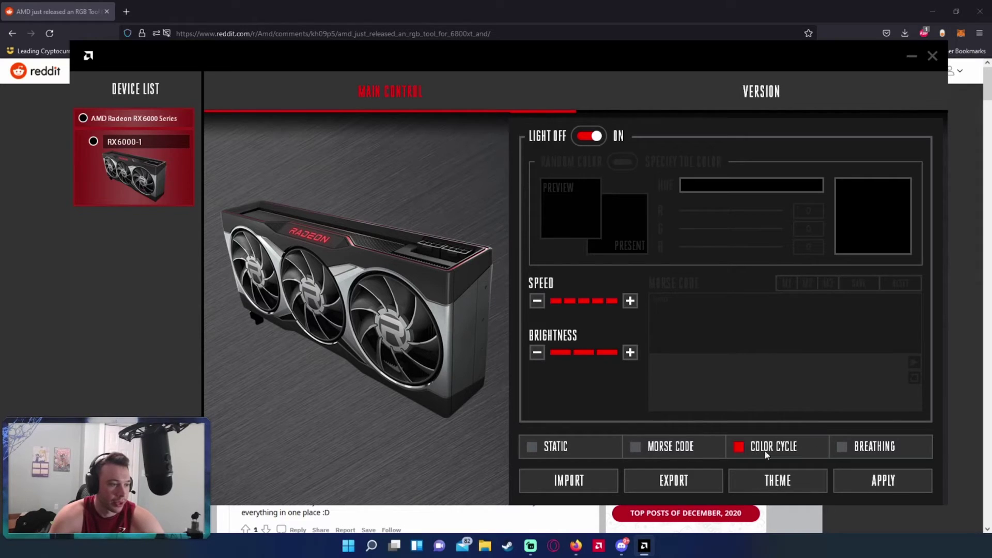
Preview Breathing with specific and random colours, then reselect Color Cycle and apply it.
{"action": "left_click", "coordinate": [839, 447]}
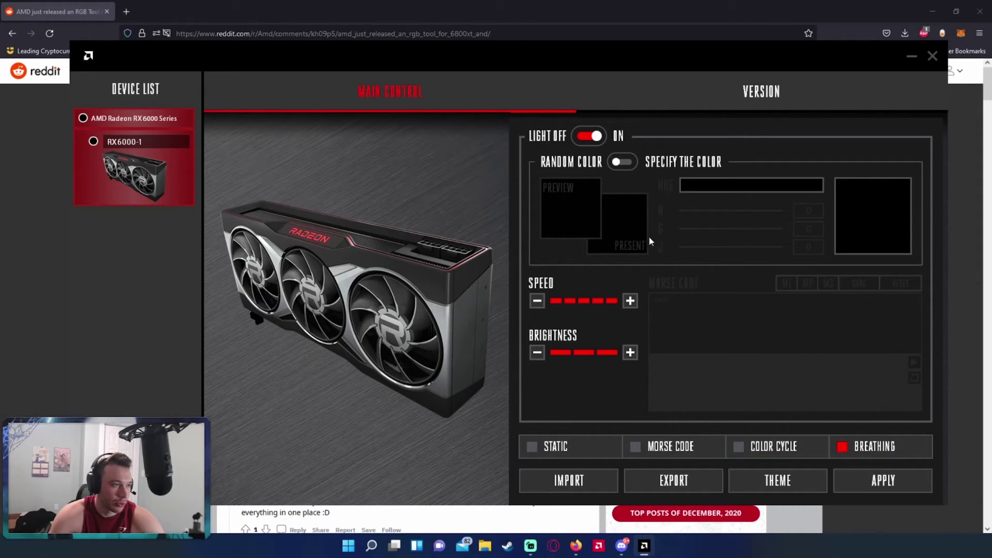
{"action": "left_click", "coordinate": [621, 162]}
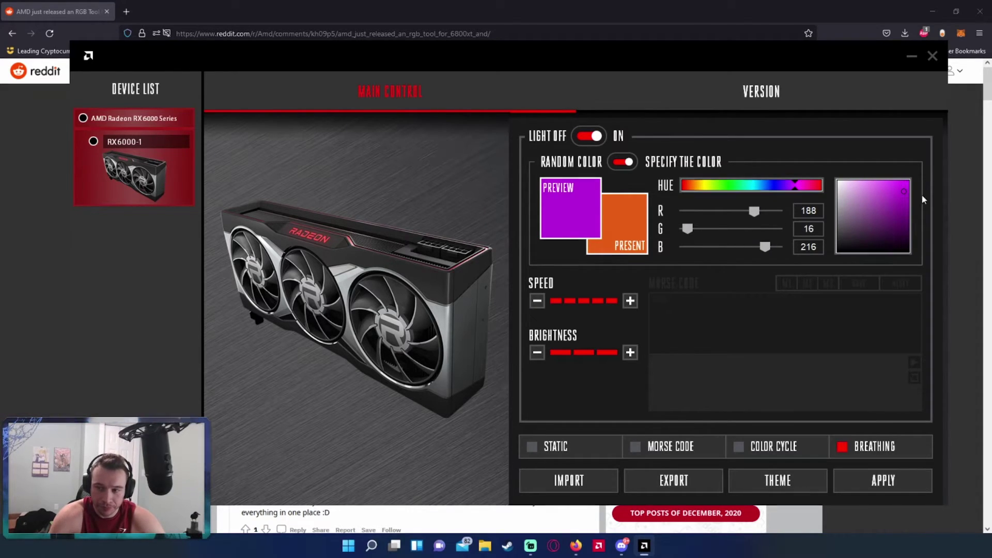
{"action": "left_click", "coordinate": [624, 163]}
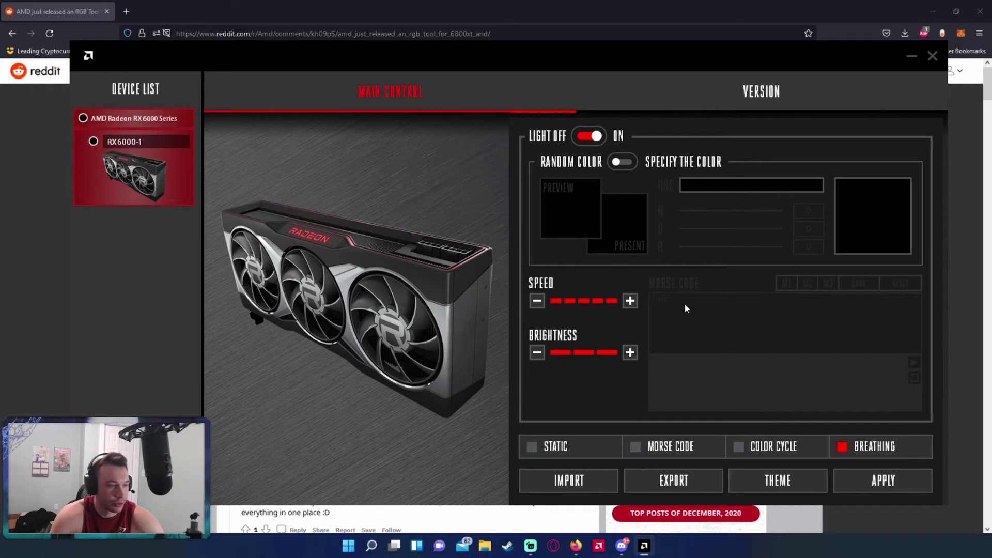
{"action": "left_click", "coordinate": [788, 448]}
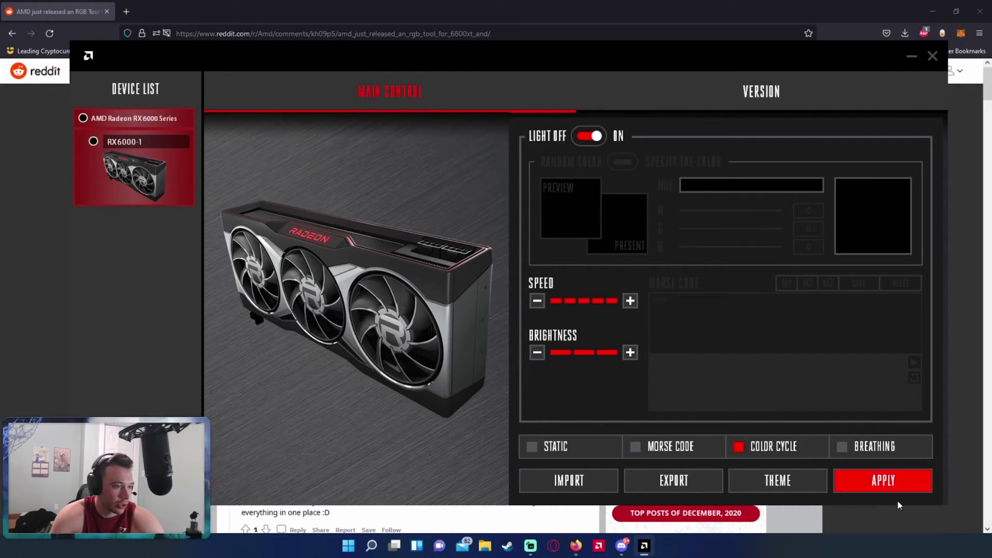
{"action": "left_click", "coordinate": [898, 480]}
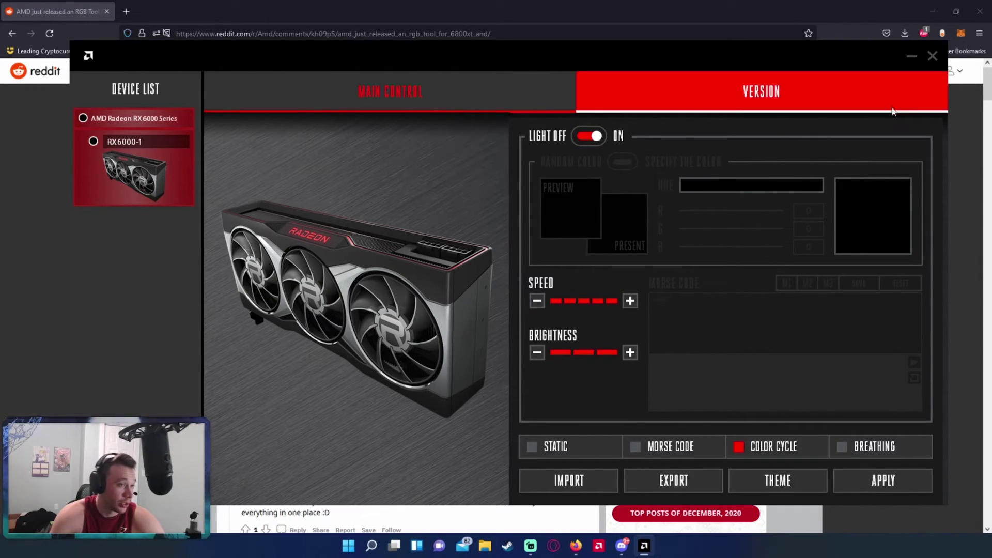
Check the Version tab, return to Main Control, close the RGB LED tool and show r/Amd.
{"action": "left_click", "coordinate": [847, 92]}
{"action": "left_click", "coordinate": [494, 91]}
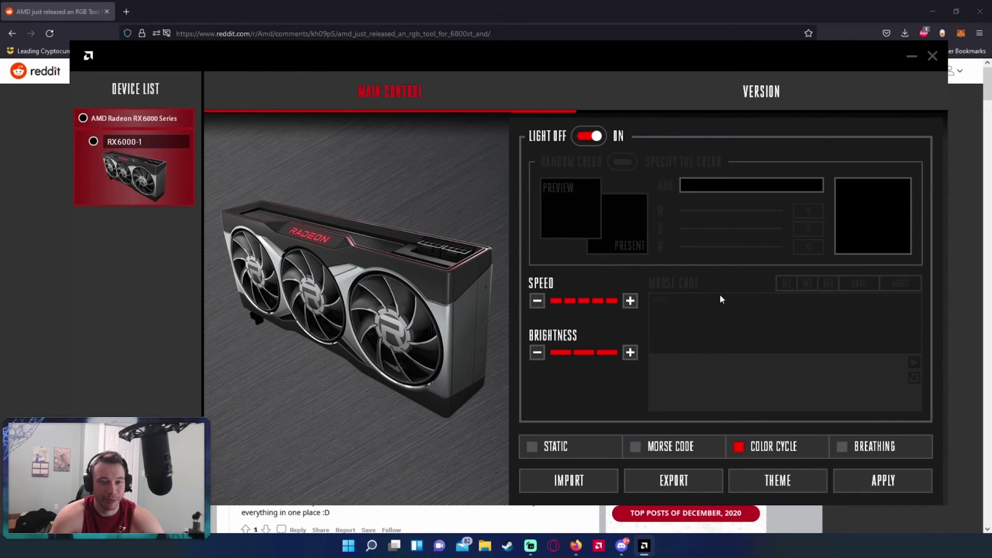
{"action": "left_click", "coordinate": [938, 56]}
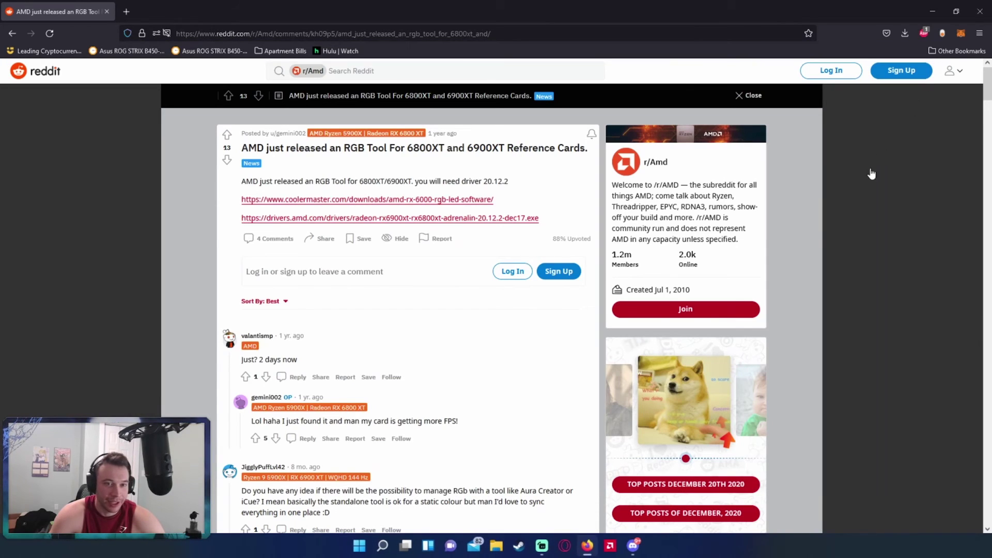
{"action": "left_click", "coordinate": [841, 291]}
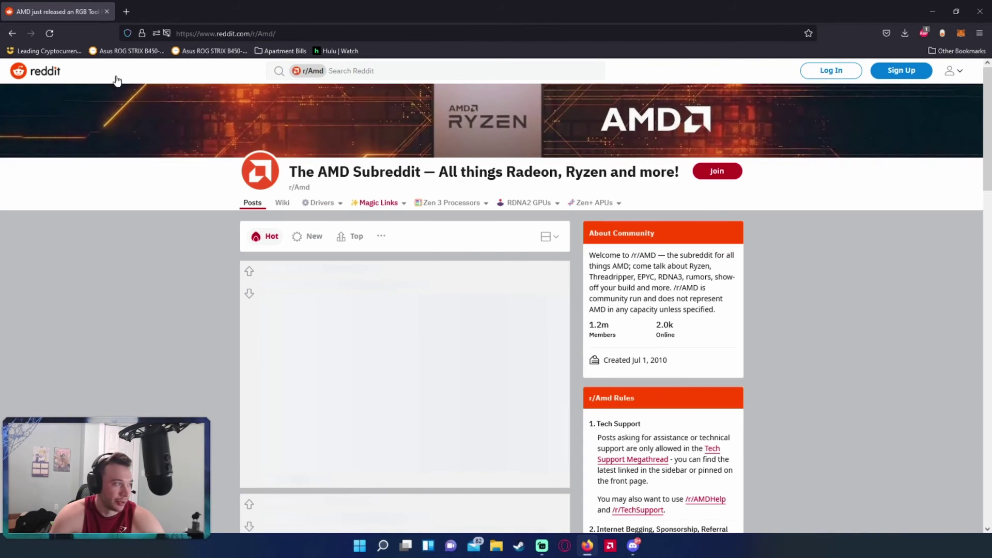